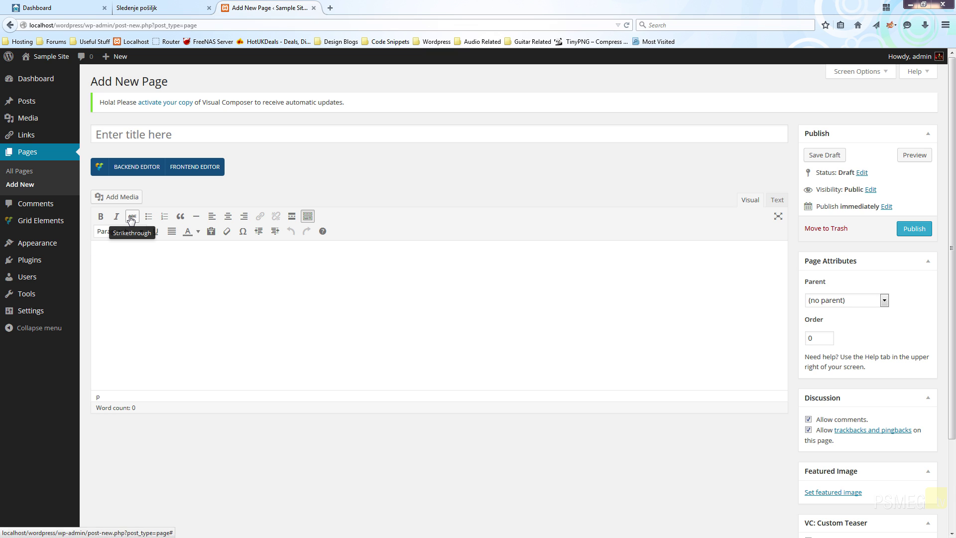
Step: Switch the new page from the classic editor to the Visual Composer backend editor
left_click(131, 284)
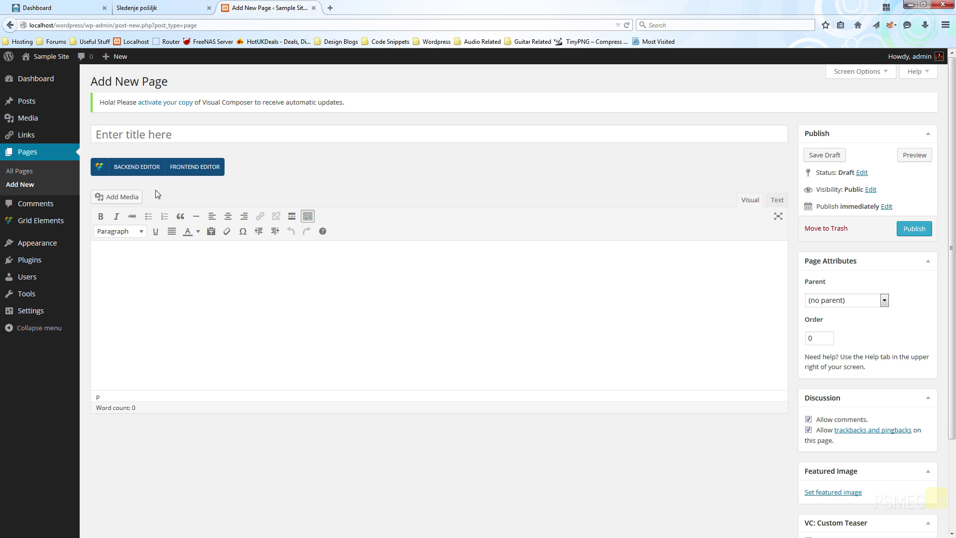
left_click(136, 167)
left_click(133, 167)
left_click(140, 170)
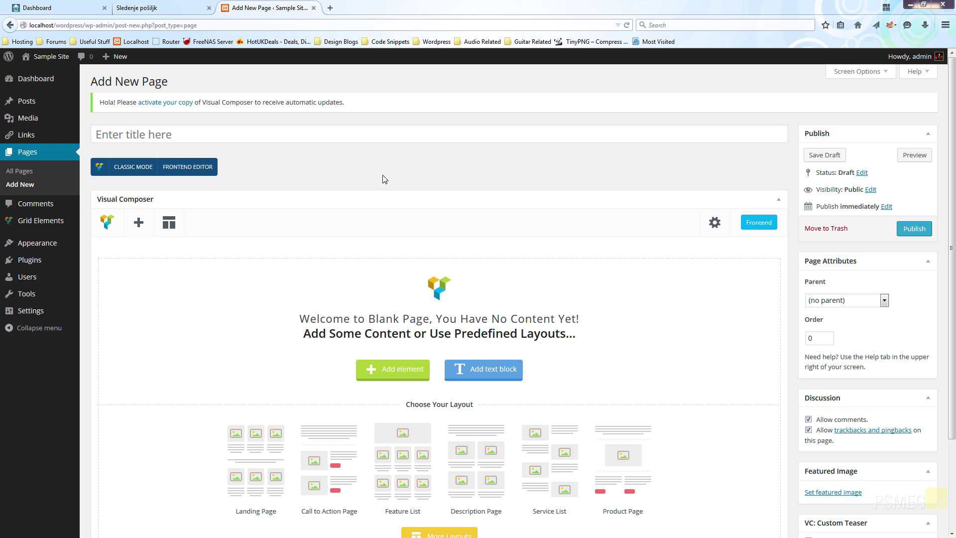
Step: Examine the available elements in the Content, Social, Structure and WordPress Widgets categories
scroll(384, 178, "down", 3)
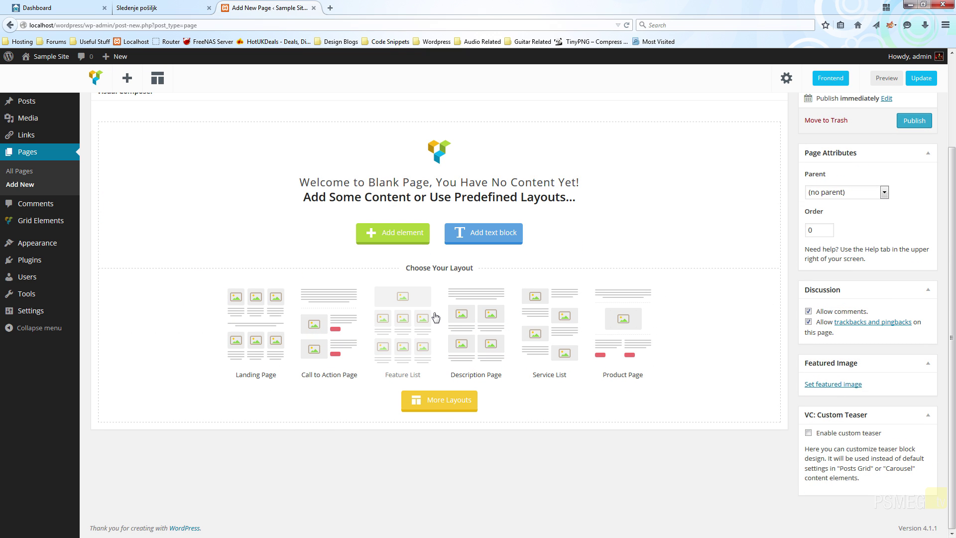
scroll(614, 245, "up", 3)
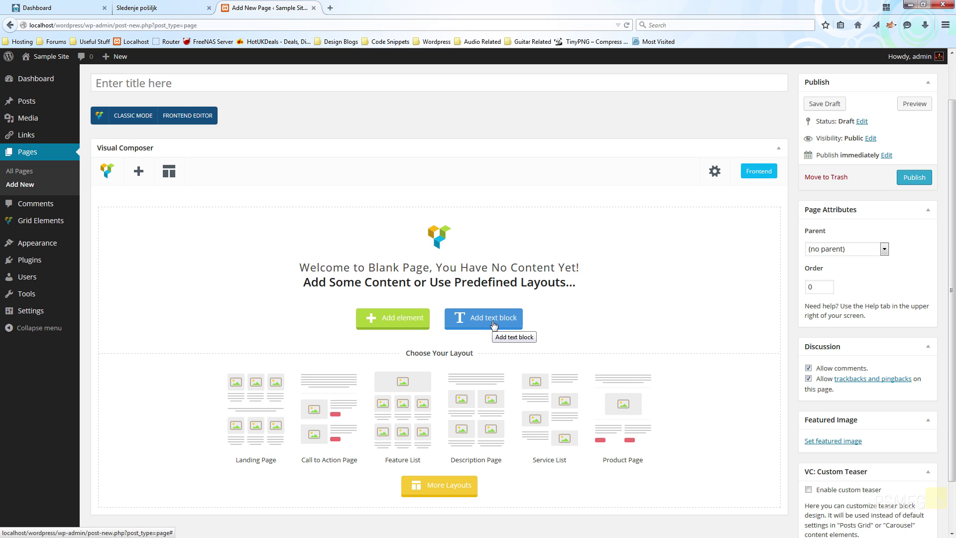
left_click(402, 321)
key("Escape")
left_click(403, 323)
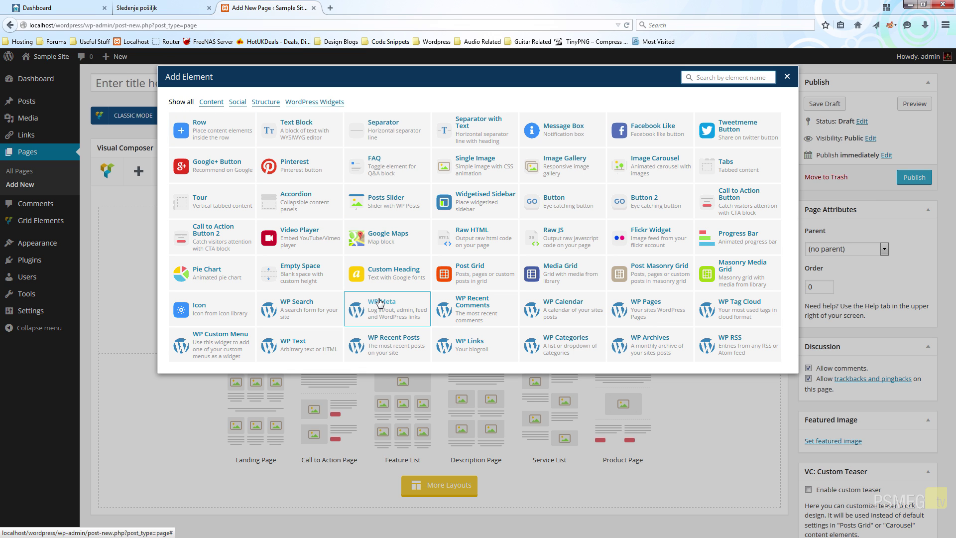
left_click(212, 102)
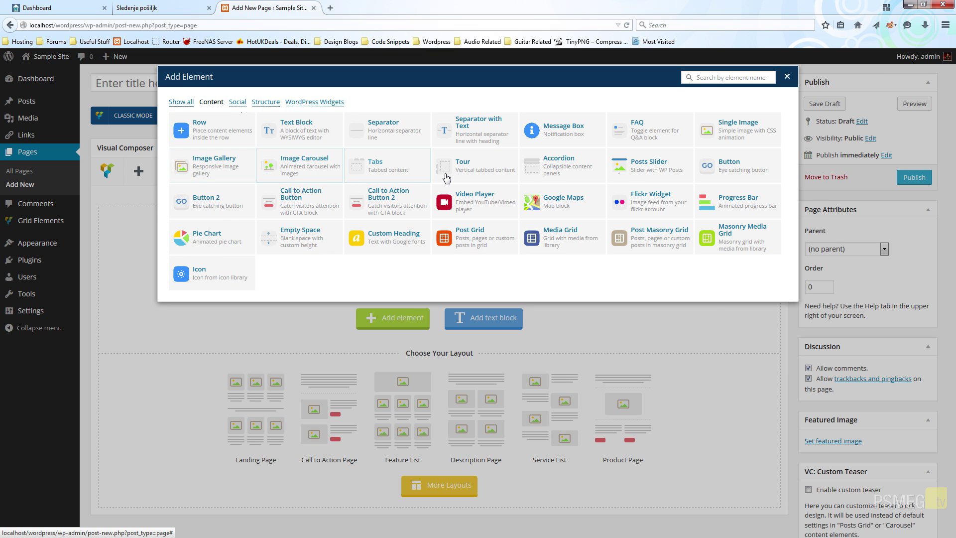
left_click(238, 102)
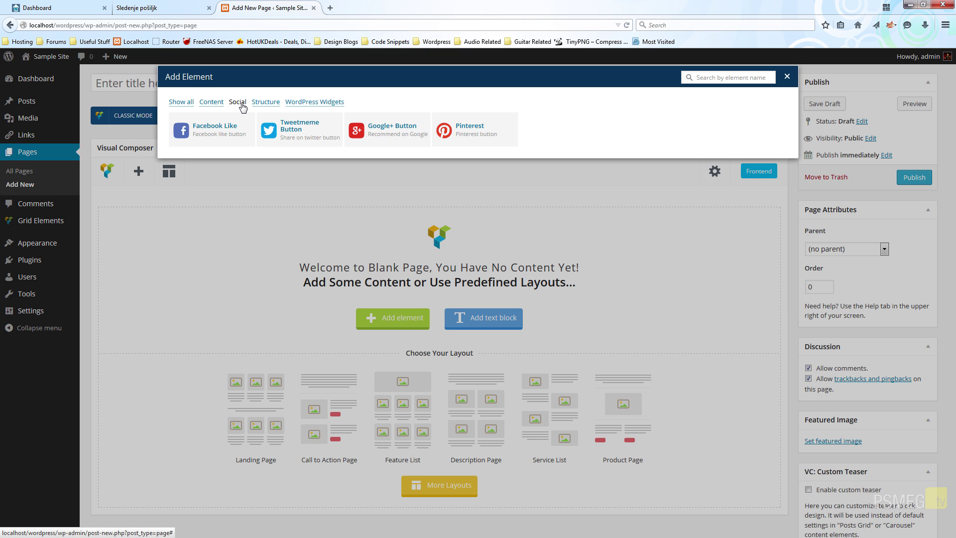
left_click(264, 102)
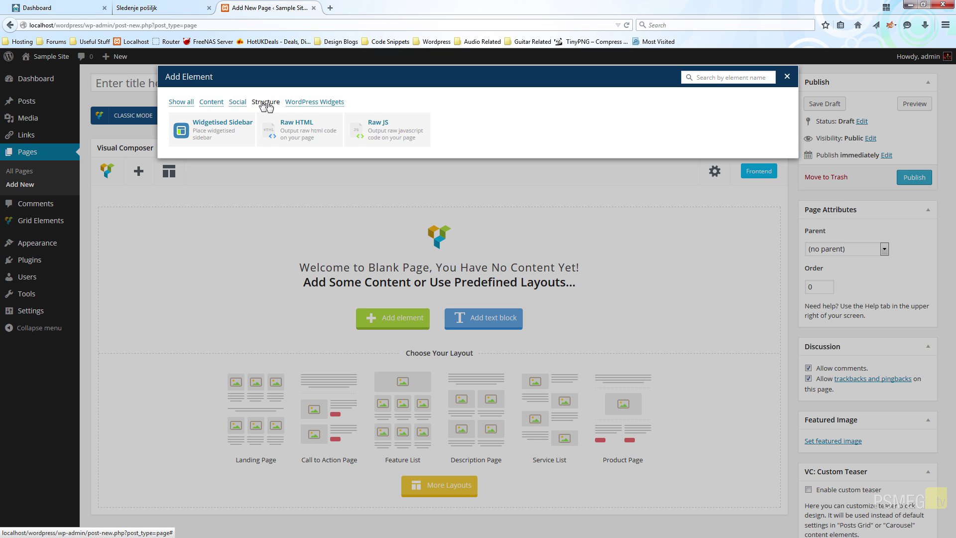
left_click(314, 102)
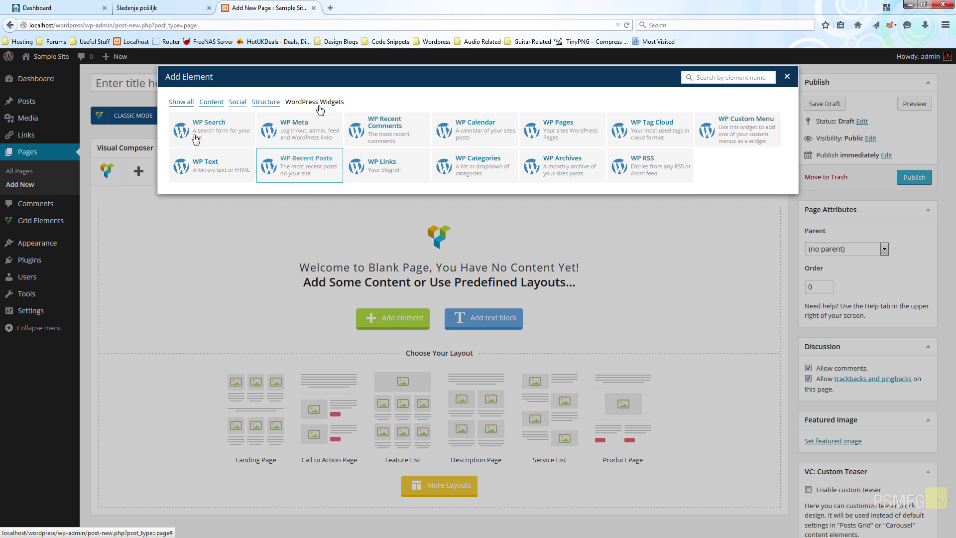
Step: Show all element types again and add a Row element to the blank page
left_click(185, 102)
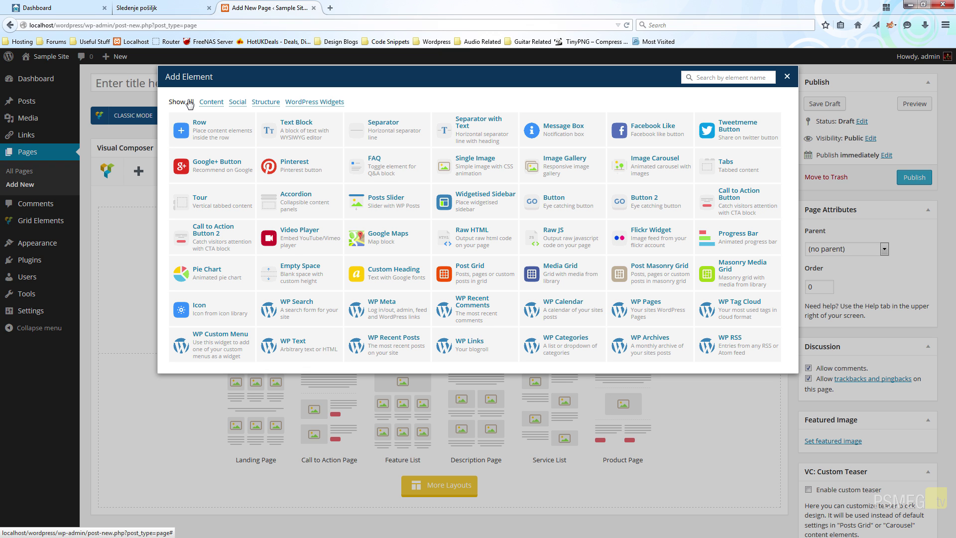
left_click(188, 130)
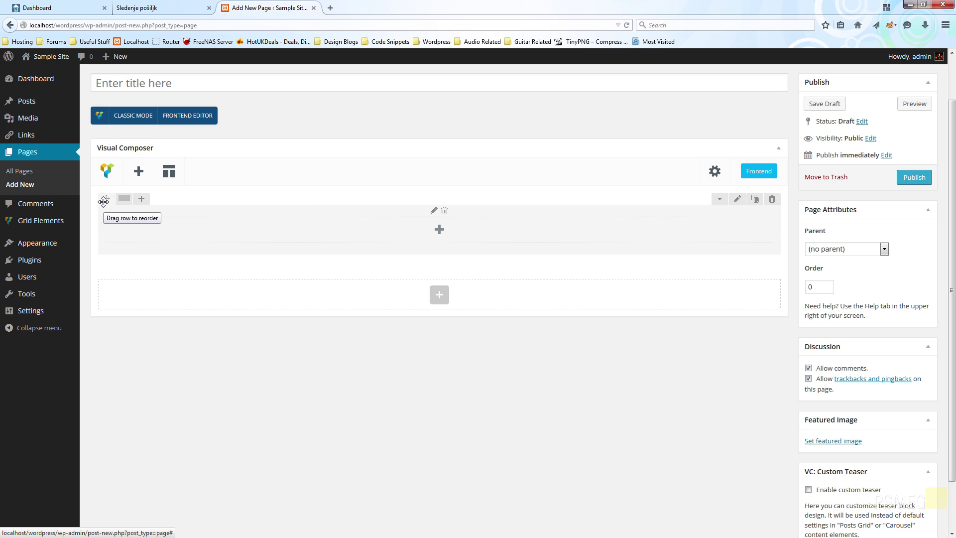
mouse_move(124, 202)
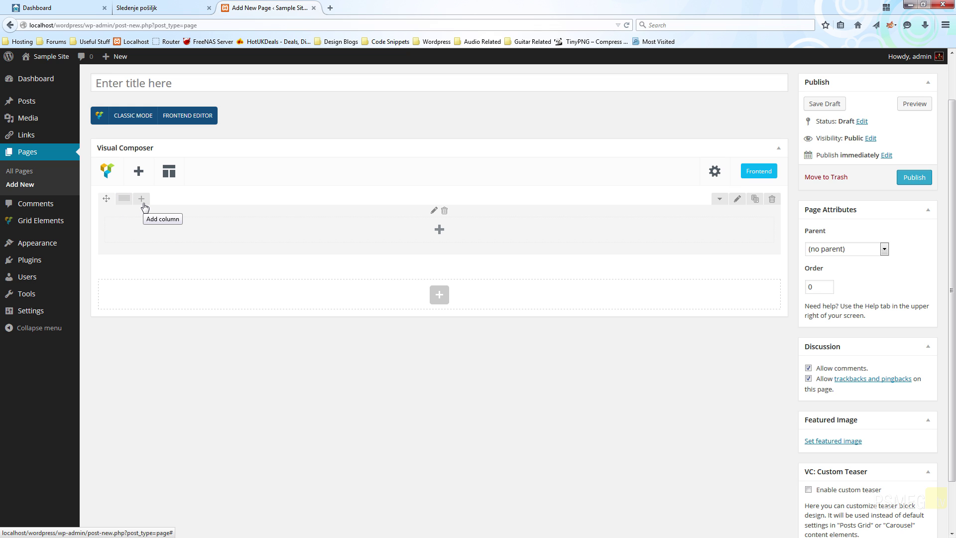
left_click(719, 199)
left_click(719, 199)
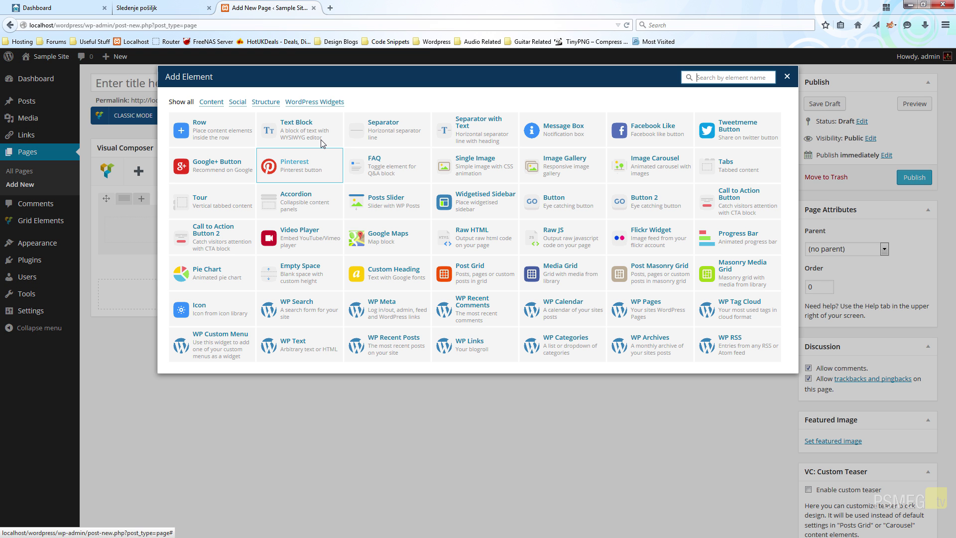
Step: Add a Text Block to the row and check the simplified box controls and border styles in its design options
left_click(321, 141)
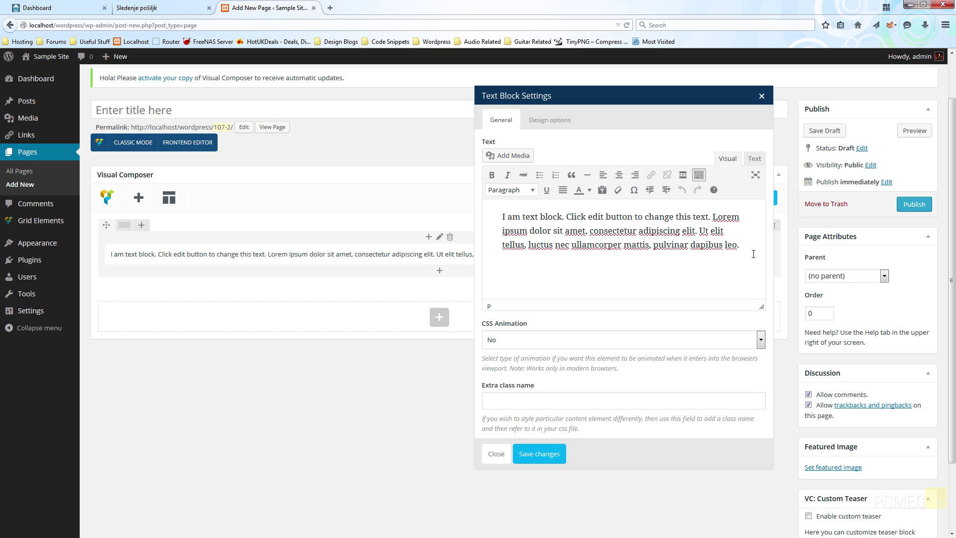
left_click(547, 125)
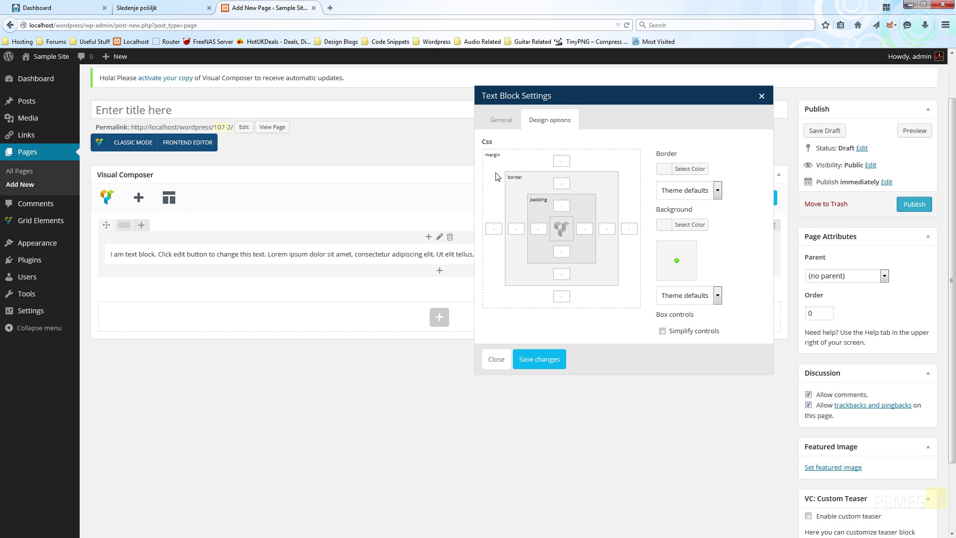
left_click(662, 330)
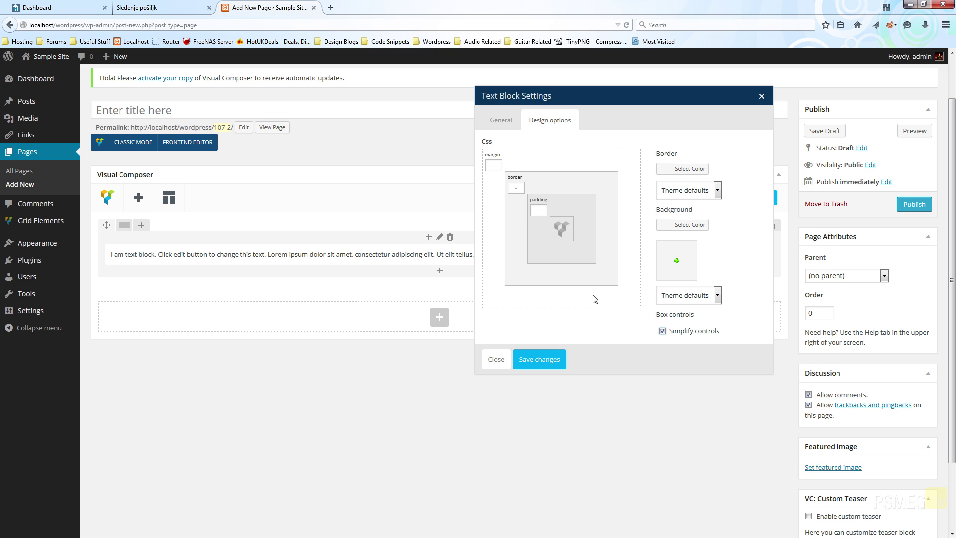
left_click(662, 330)
left_click(700, 191)
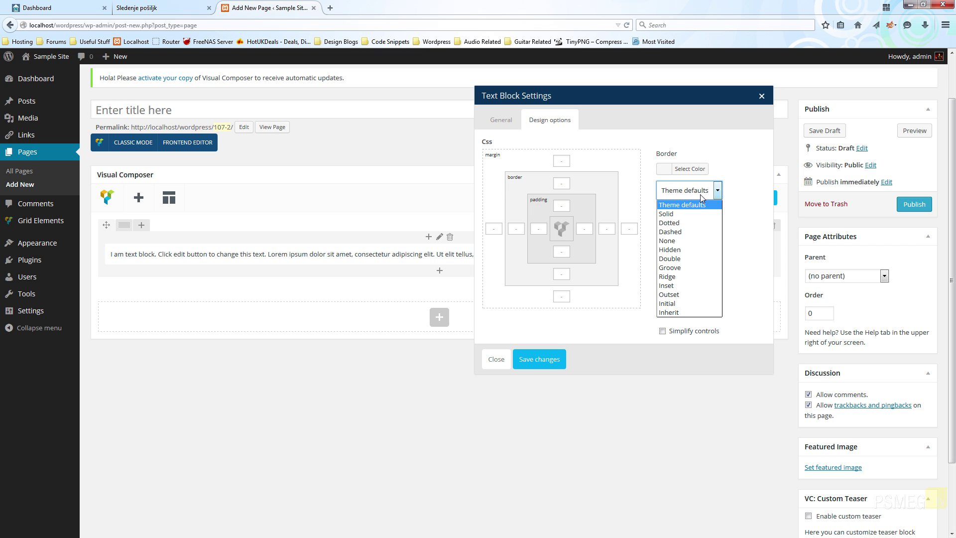
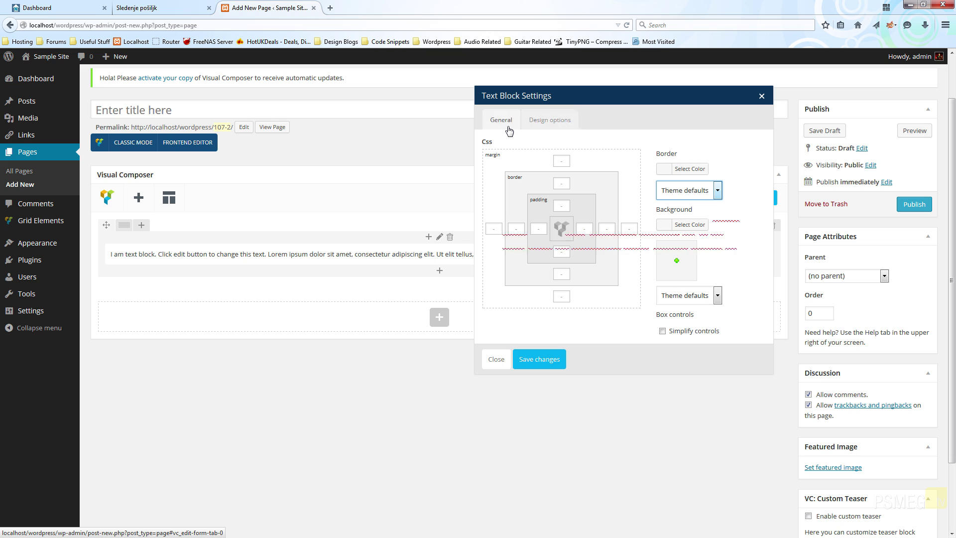
left_click(501, 122)
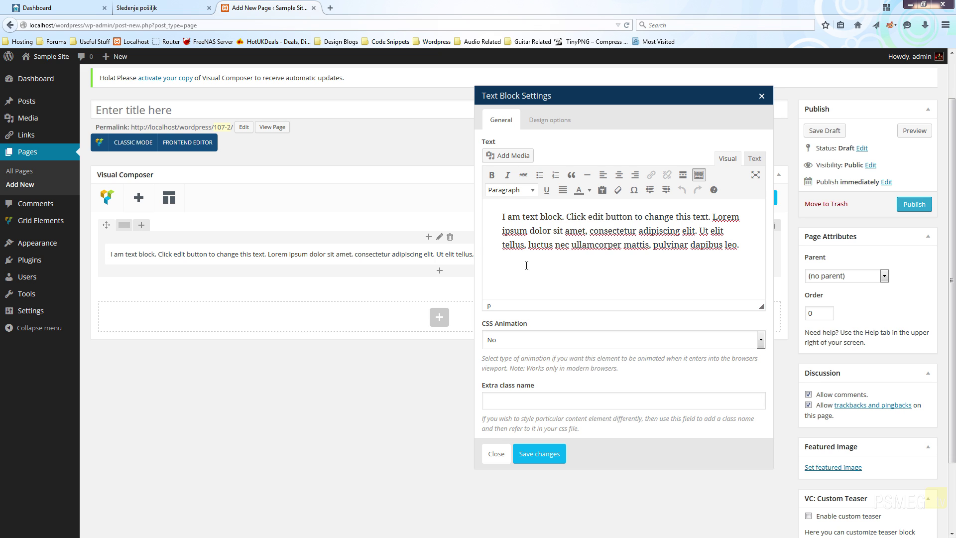
Step: Keep the text block's placeholder text, leave its CSS animation at No and save the settings
key("ctrl+a")
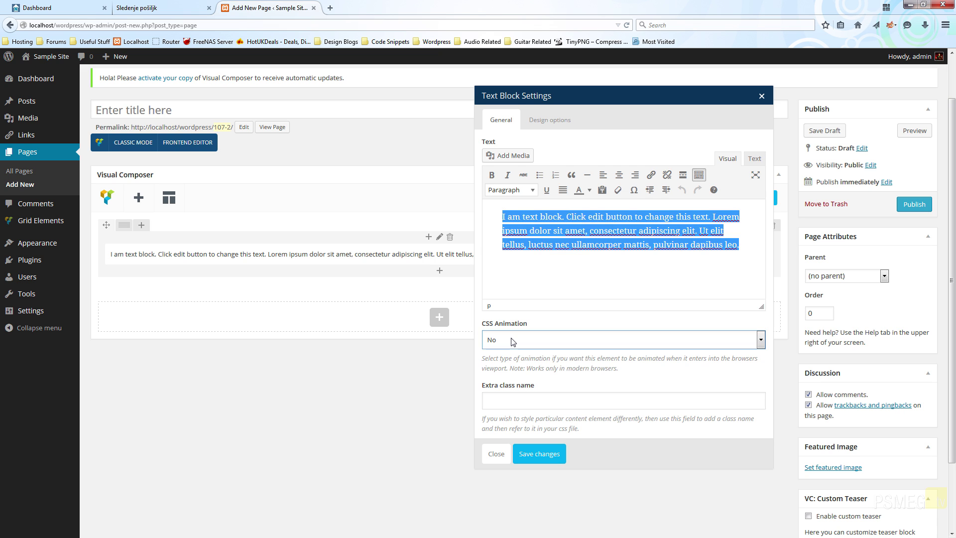
left_click(513, 341)
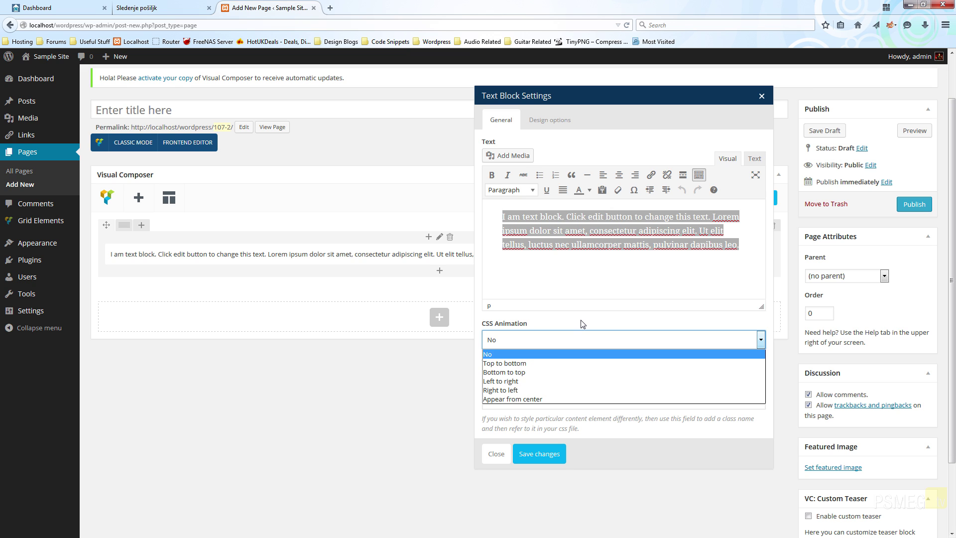
left_click(588, 354)
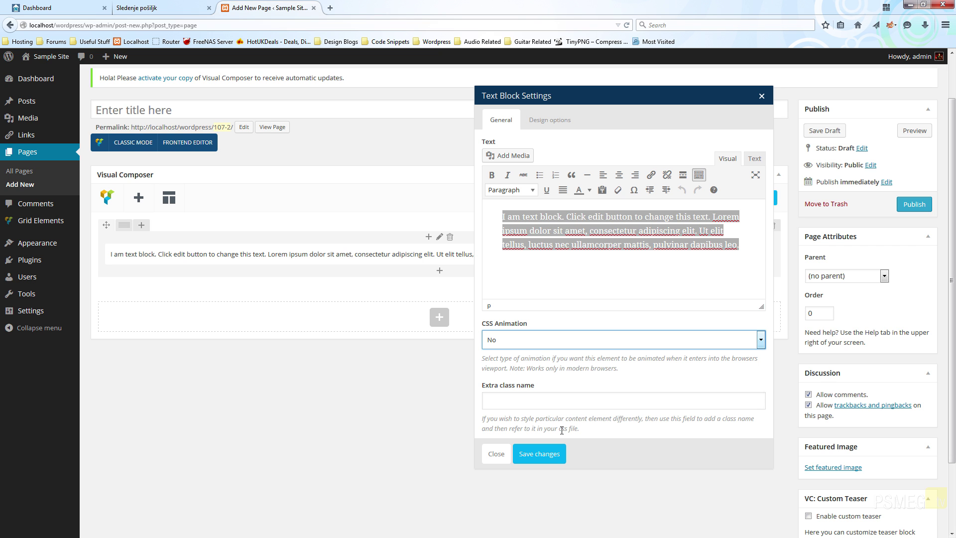
left_click(545, 455)
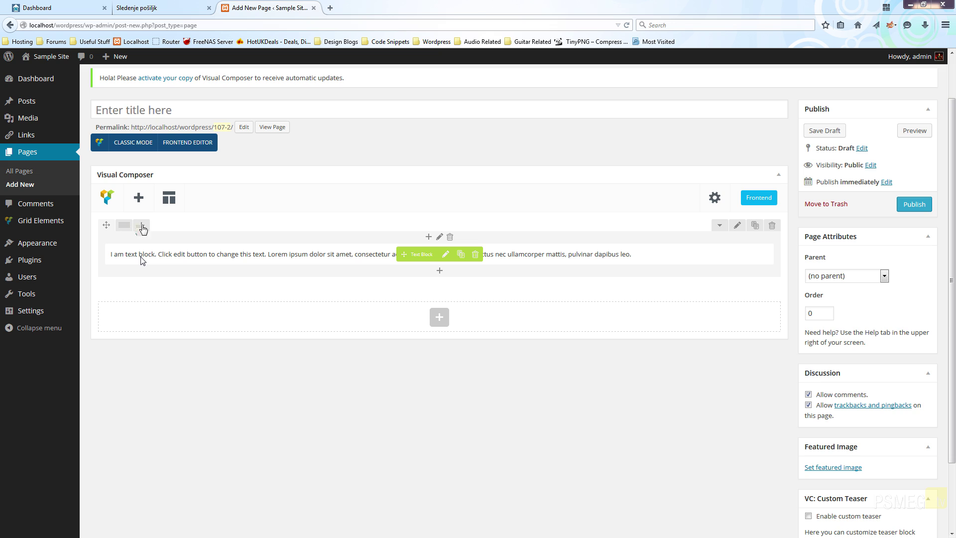
Step: Split the row into a 1/2 + 1/2 column layout and move the text block into the second column
mouse_move(142, 229)
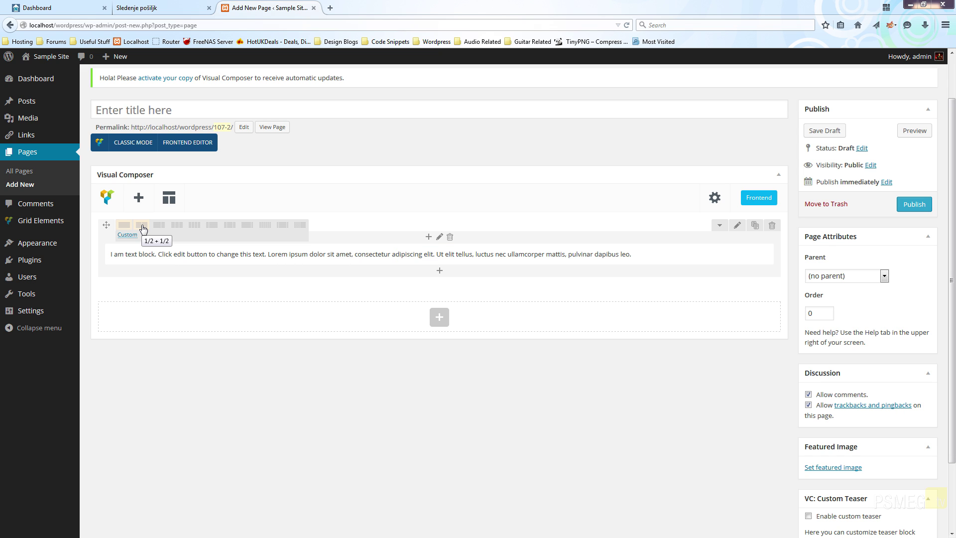
left_click(143, 229)
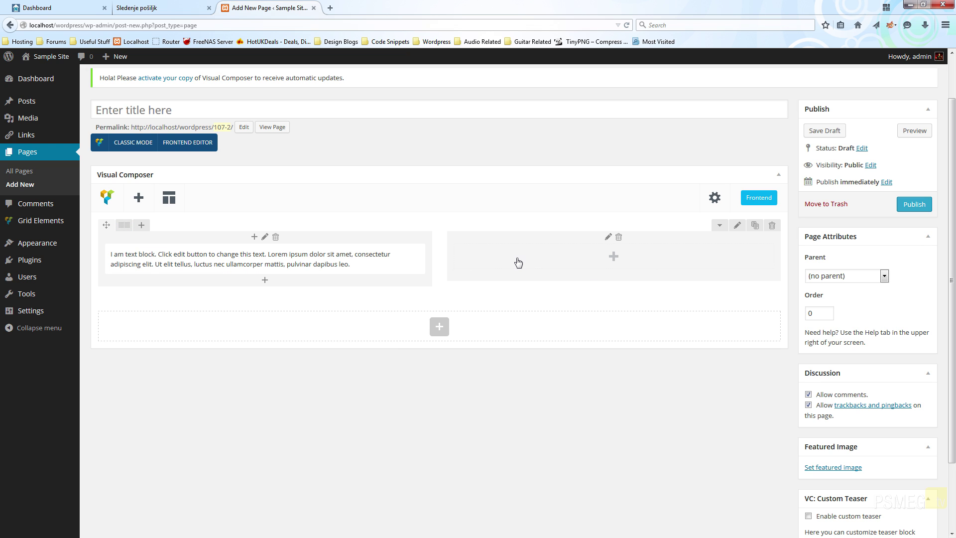
mouse_move(158, 256)
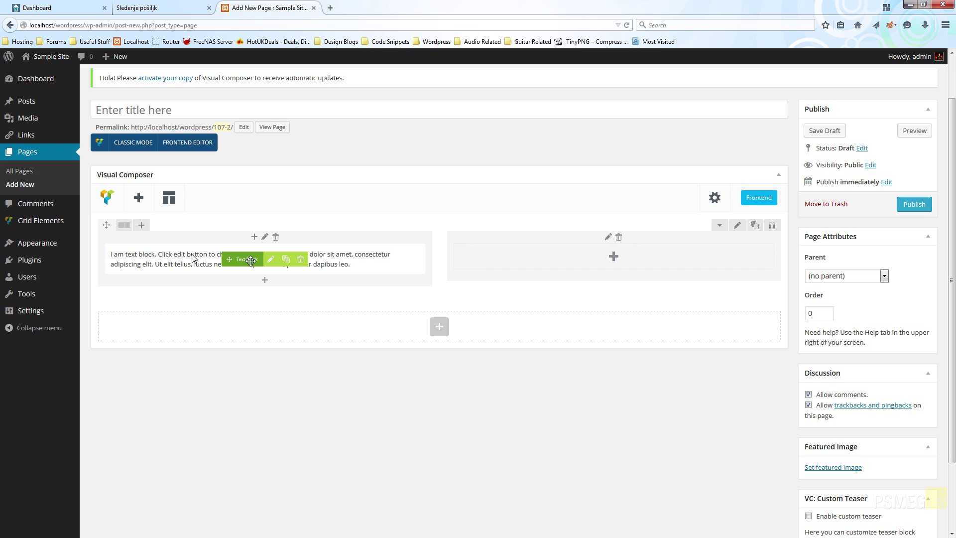
mouse_move(236, 258)
left_mouse_down()
mouse_move(572, 256)
mouse_move(580, 299)
mouse_move(617, 269)
mouse_move(571, 256)
mouse_move(623, 264)
left_mouse_up()
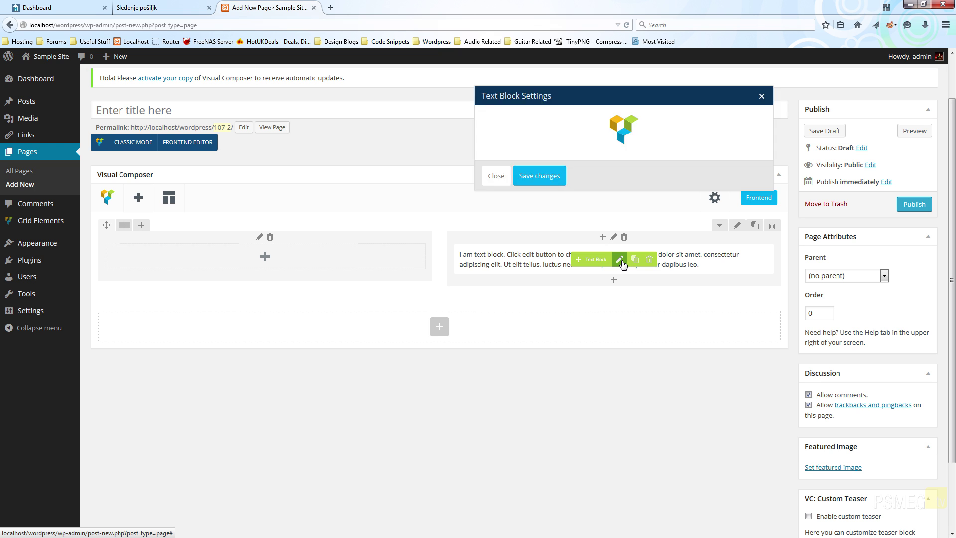
Step: Edit the text block in the second column and duplicate its placeholder paragraph as a second paragraph below
left_click(621, 261)
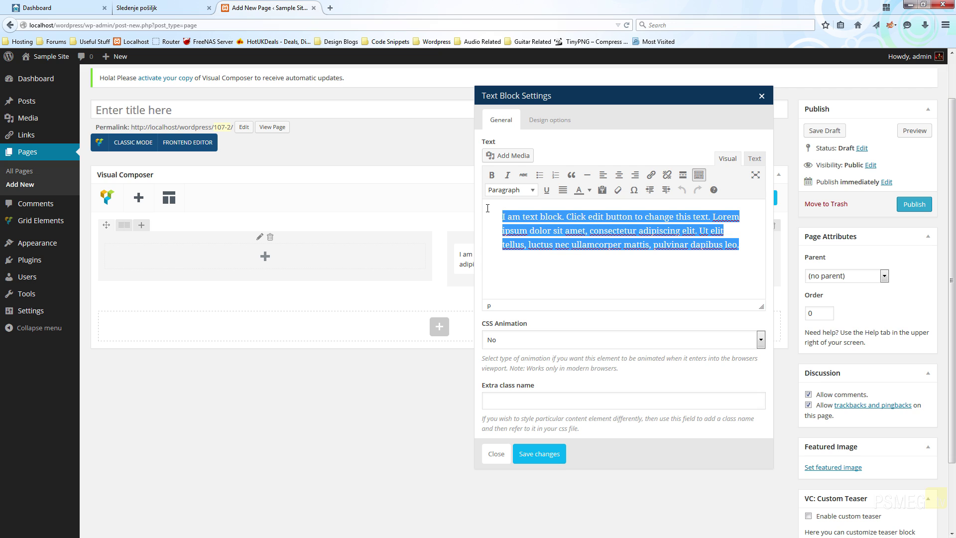
left_click(639, 255)
key("ctrl+a")
key("ctrl+c")
left_click(765, 248)
key("Return")
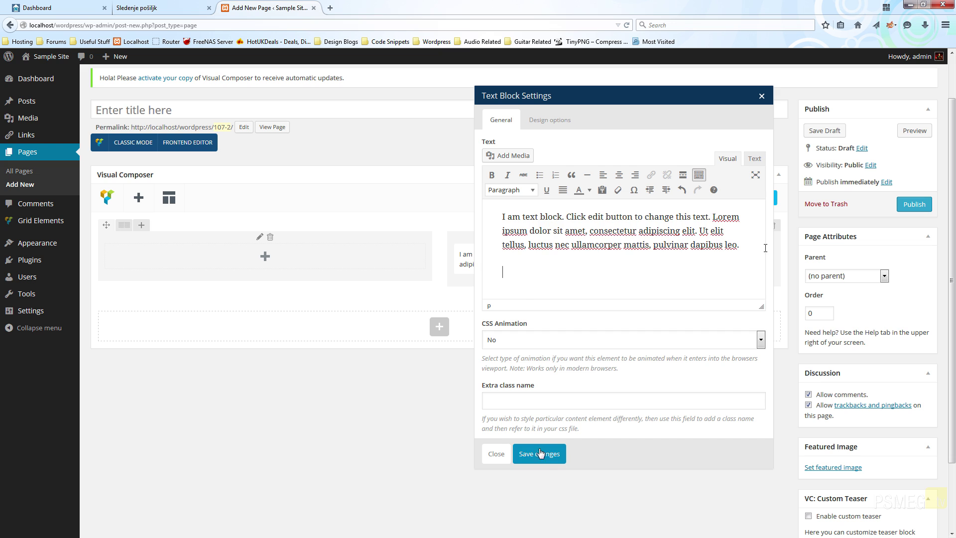
key("ctrl+v")
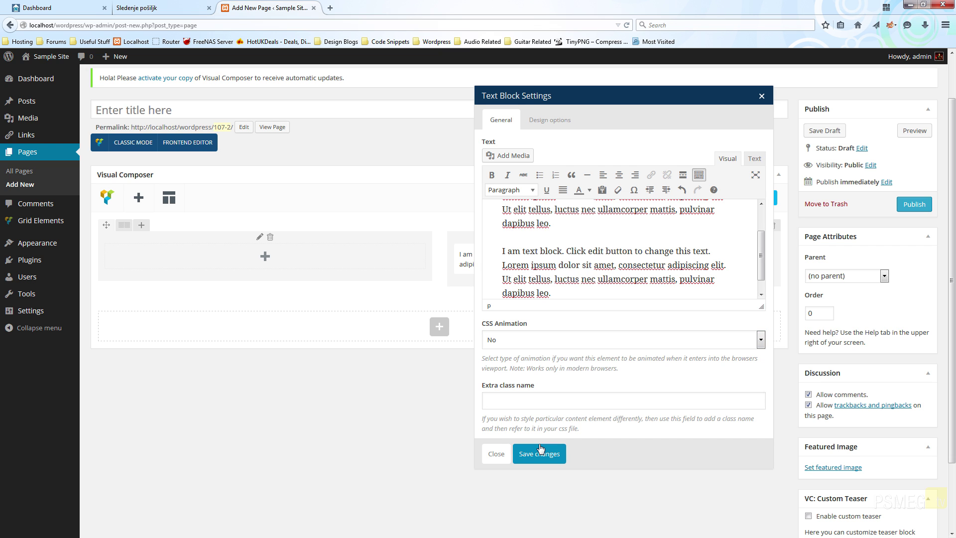
Step: Set the text block's CSS animation to Right to left and save the changes
left_click(562, 339)
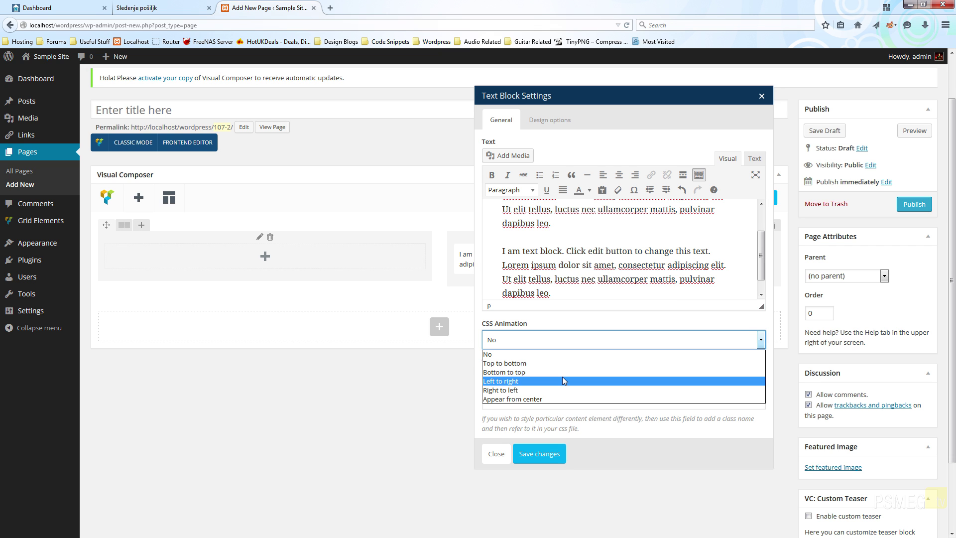
left_click(536, 389)
left_click(540, 454)
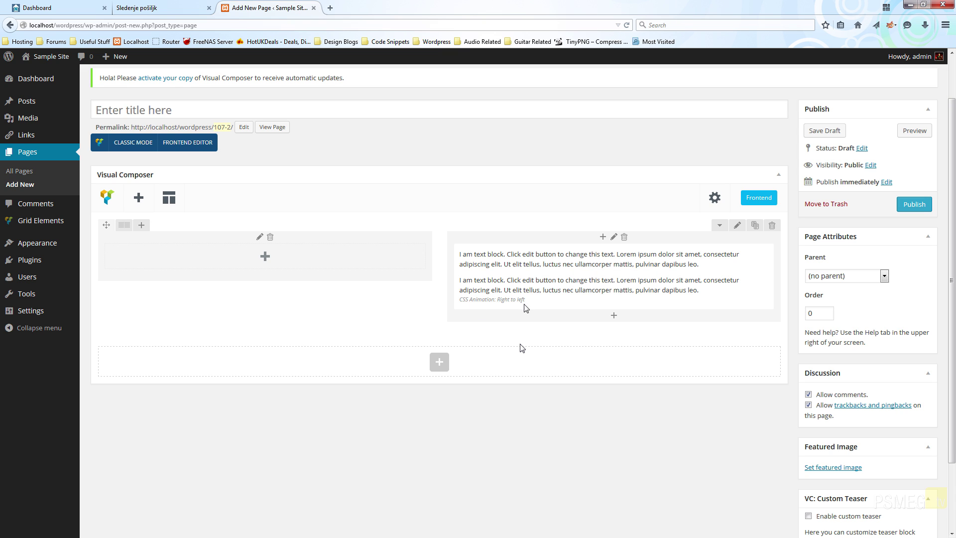
Step: Add a Single Image element to the empty first column of the row
mouse_move(483, 307)
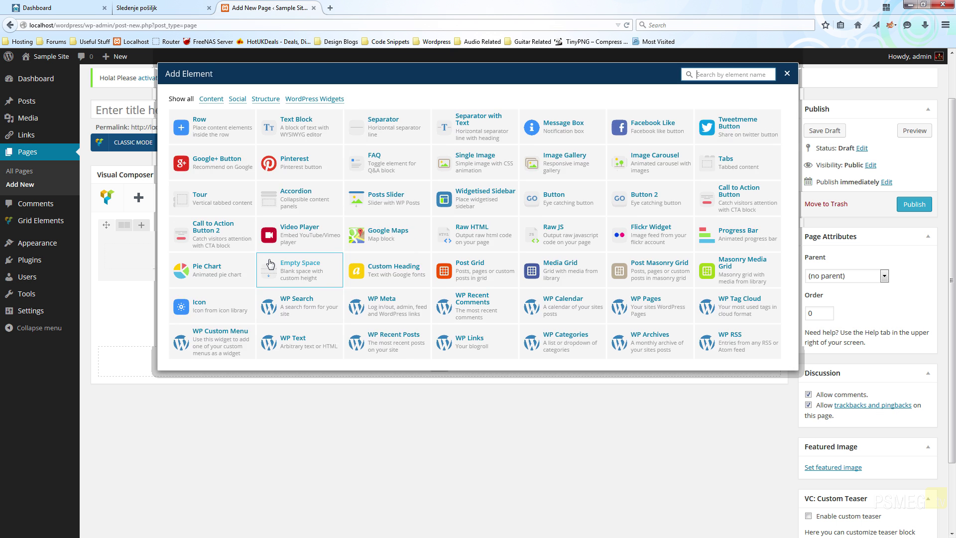
left_click(266, 259)
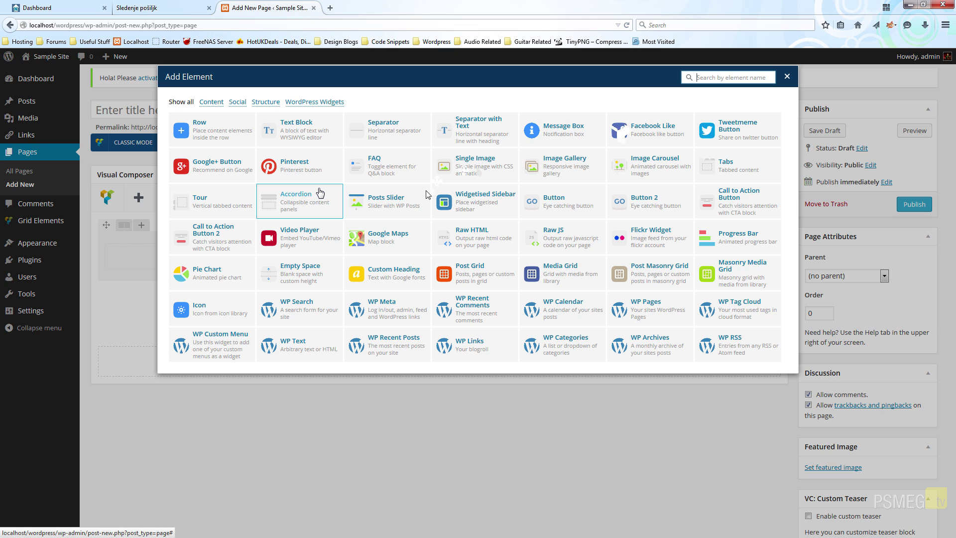
left_click(468, 165)
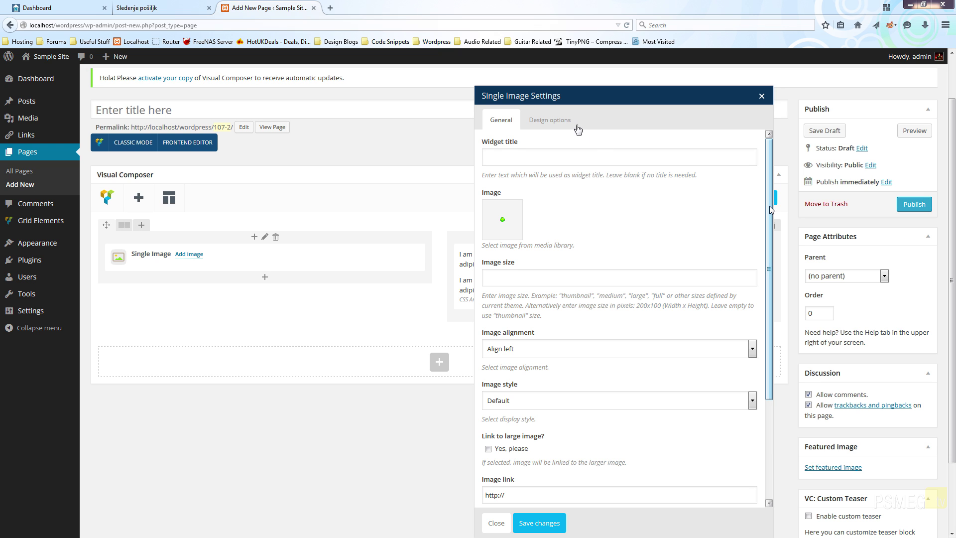
Step: Examine the Single Image element's design options, general settings and available image styles
left_click(549, 120)
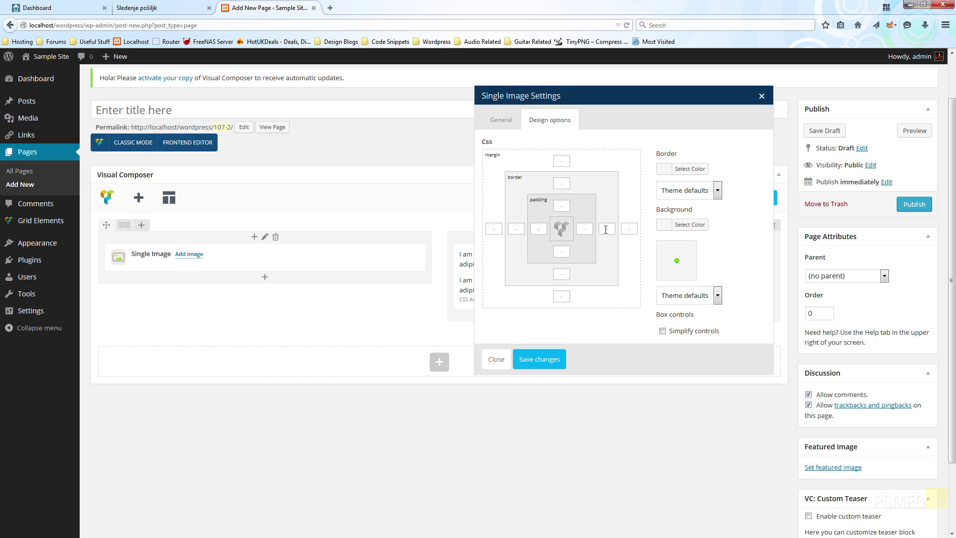
left_click(502, 120)
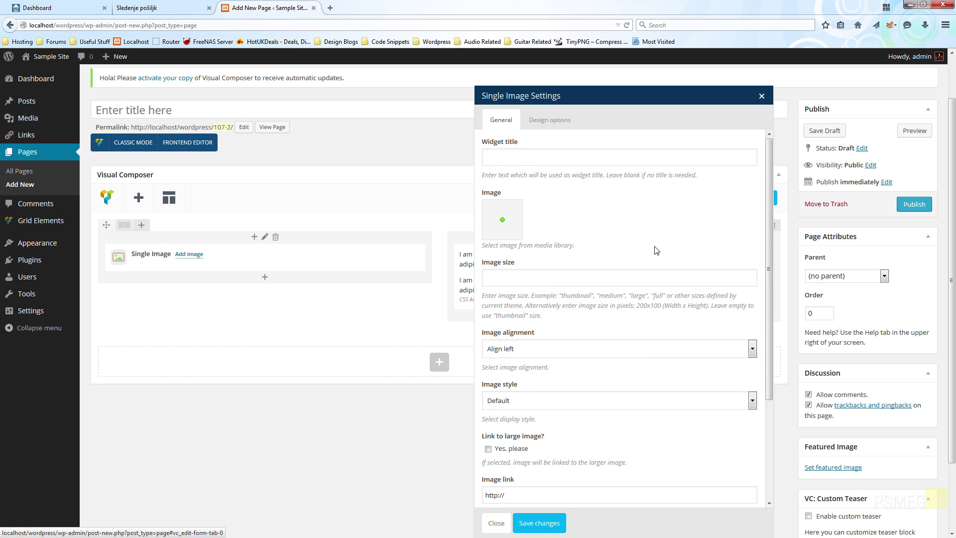
scroll(536, 256, "down", 3)
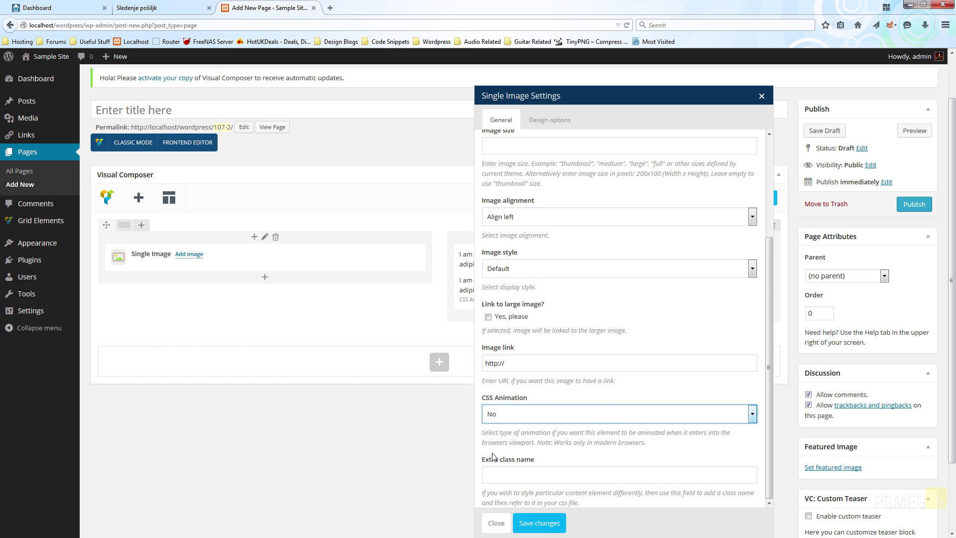
scroll(637, 326, "up", 2)
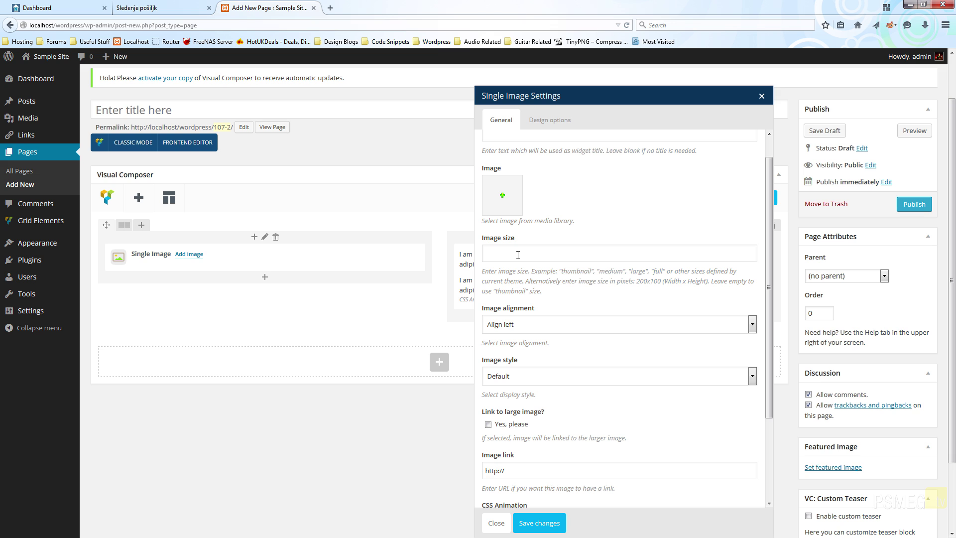
left_click(529, 379)
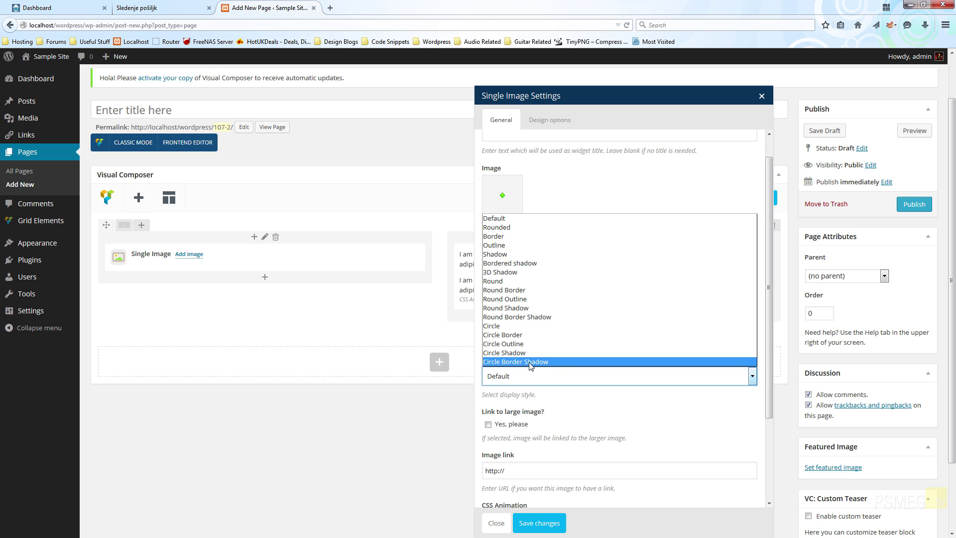
left_click(625, 412)
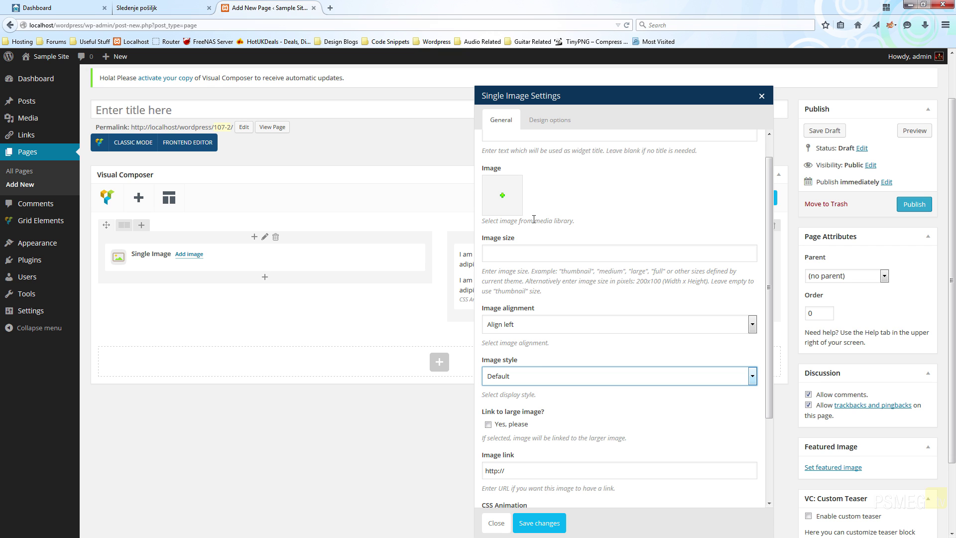
Step: Assign the harbour photo from the media library to the Single Image element, keep it aligned left, and save the changes
left_click(504, 198)
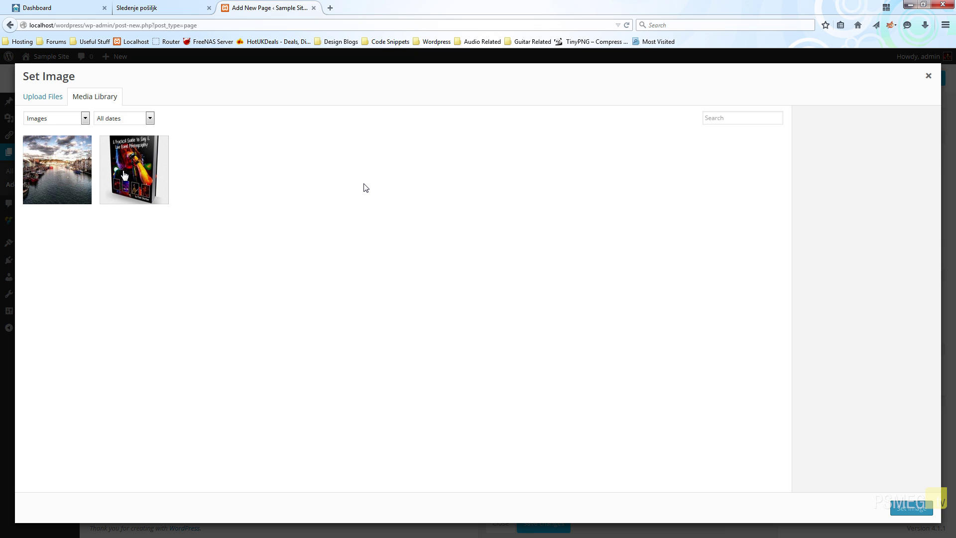
left_click(82, 170)
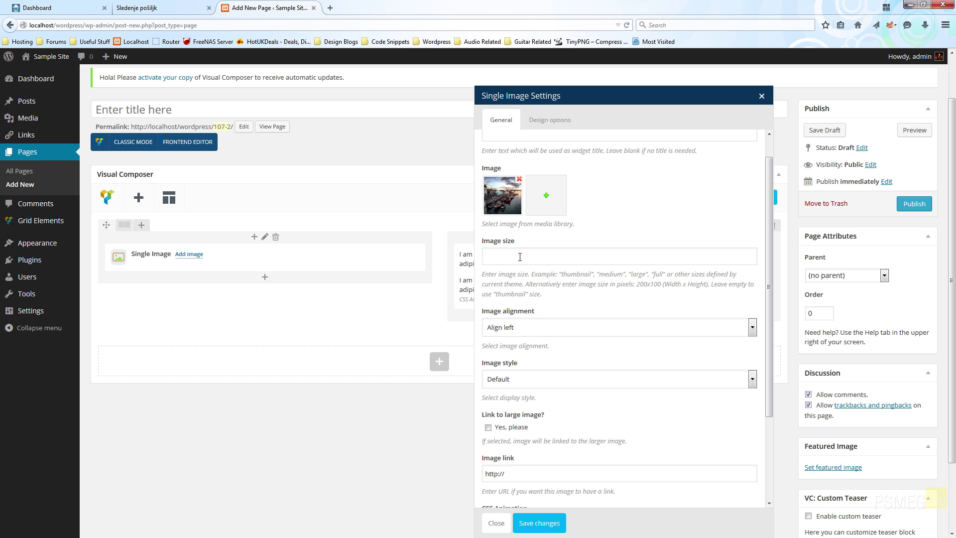
left_click(519, 257)
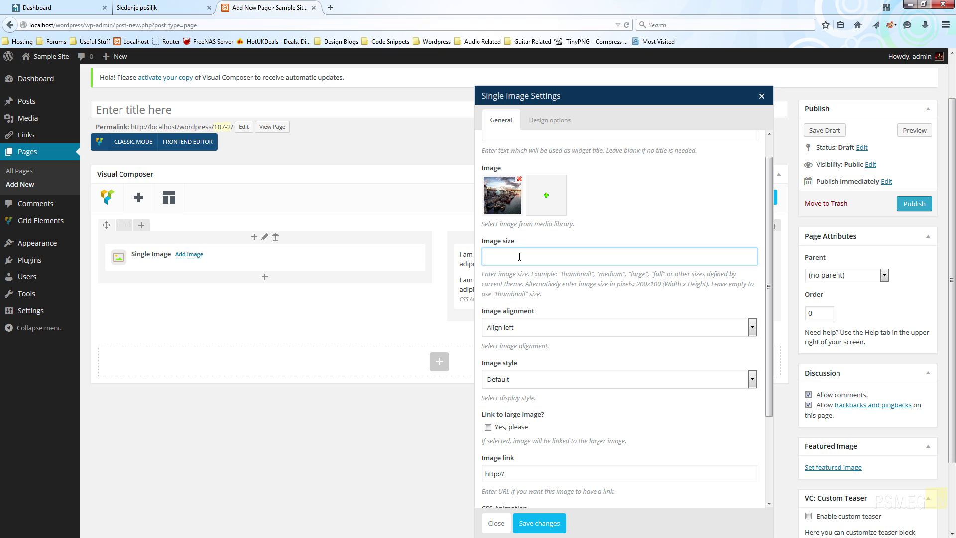
left_click(753, 330)
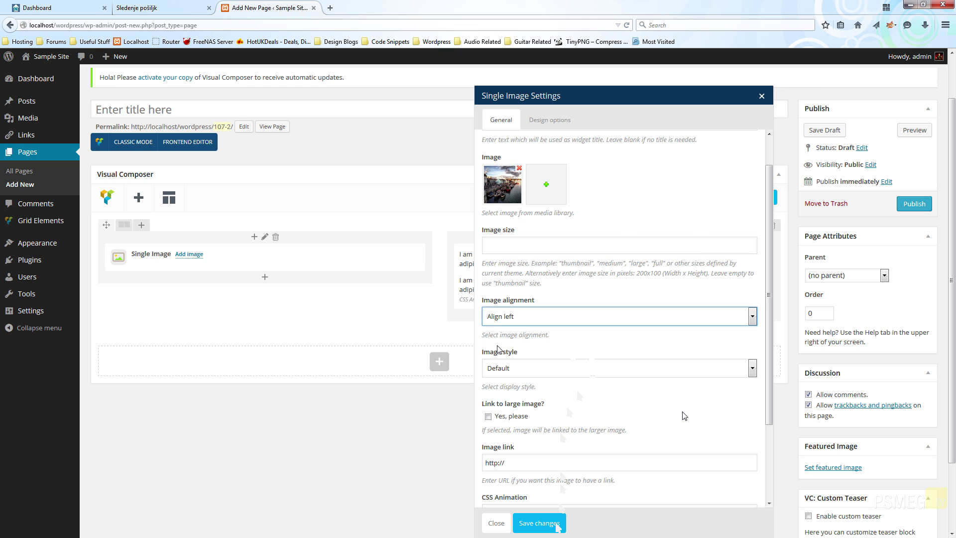
left_click(539, 522)
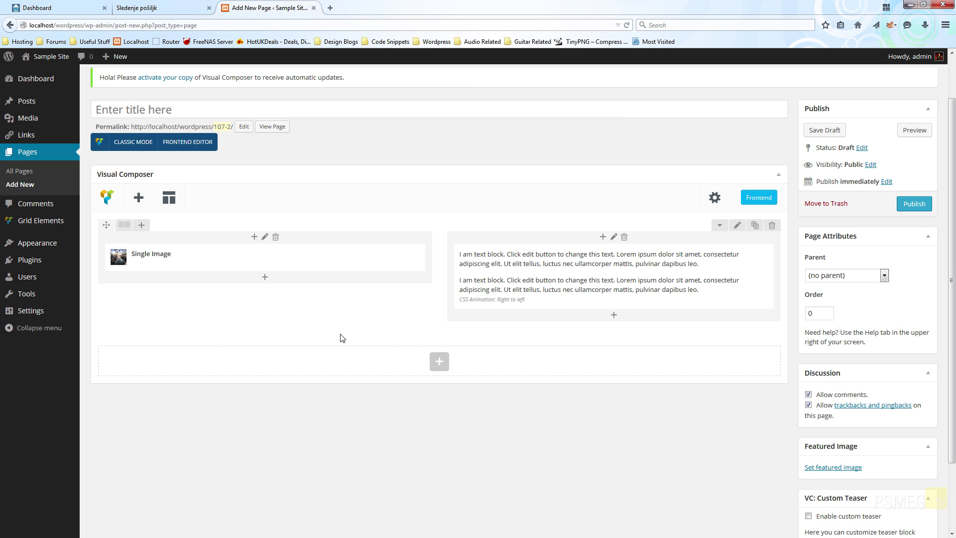